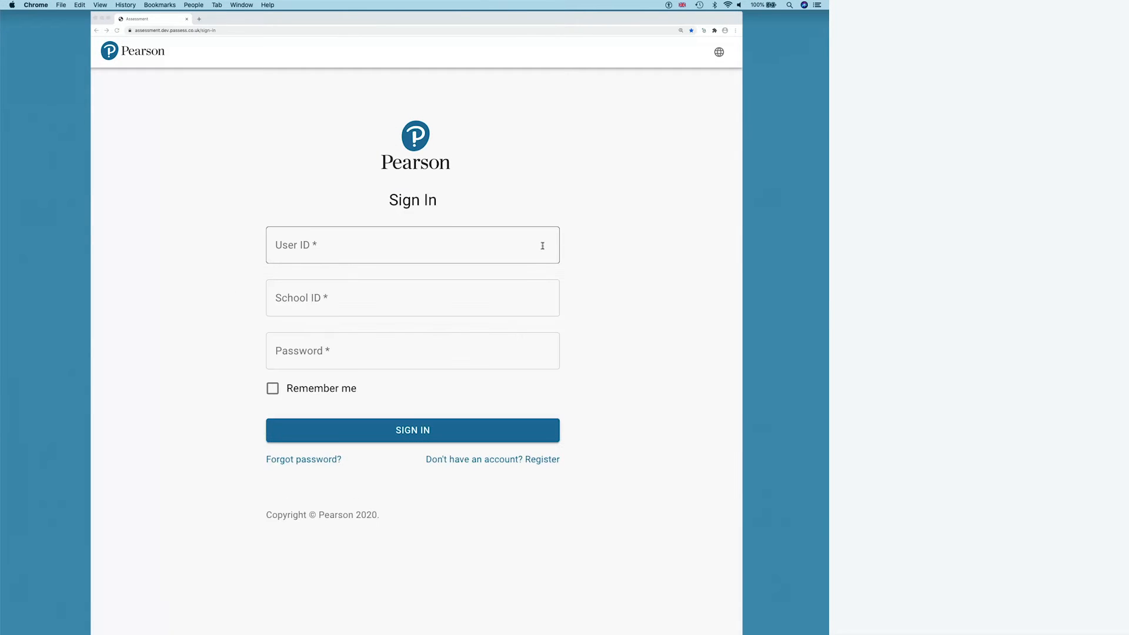
# Sign in with the candidate's user ID, school ID and account password
pyautogui.click(542, 245)
pyautogui.write('Candidate2')
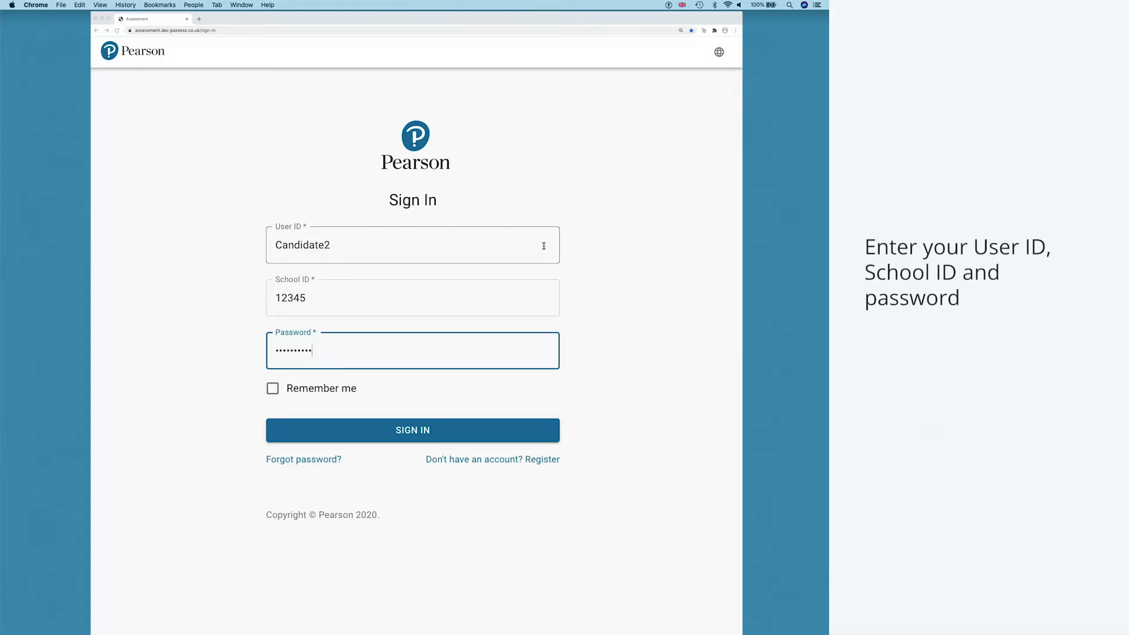
pyautogui.click(536, 433)
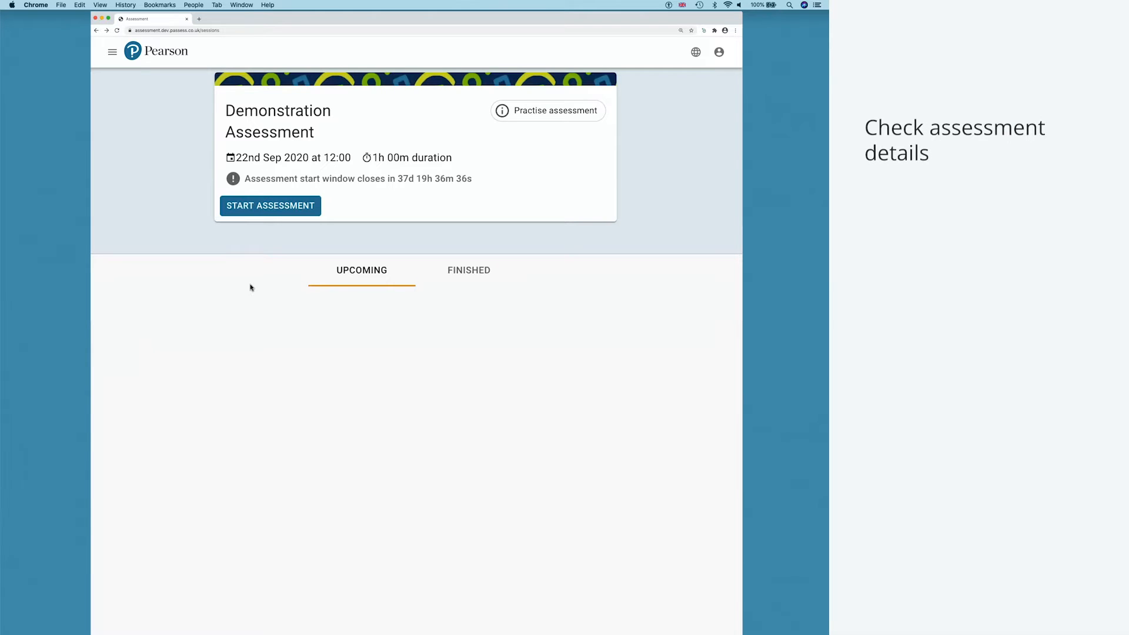
# Start the Demonstration Assessment and read the Chemistry paper's instructions, information and advice
pyautogui.click(265, 207)
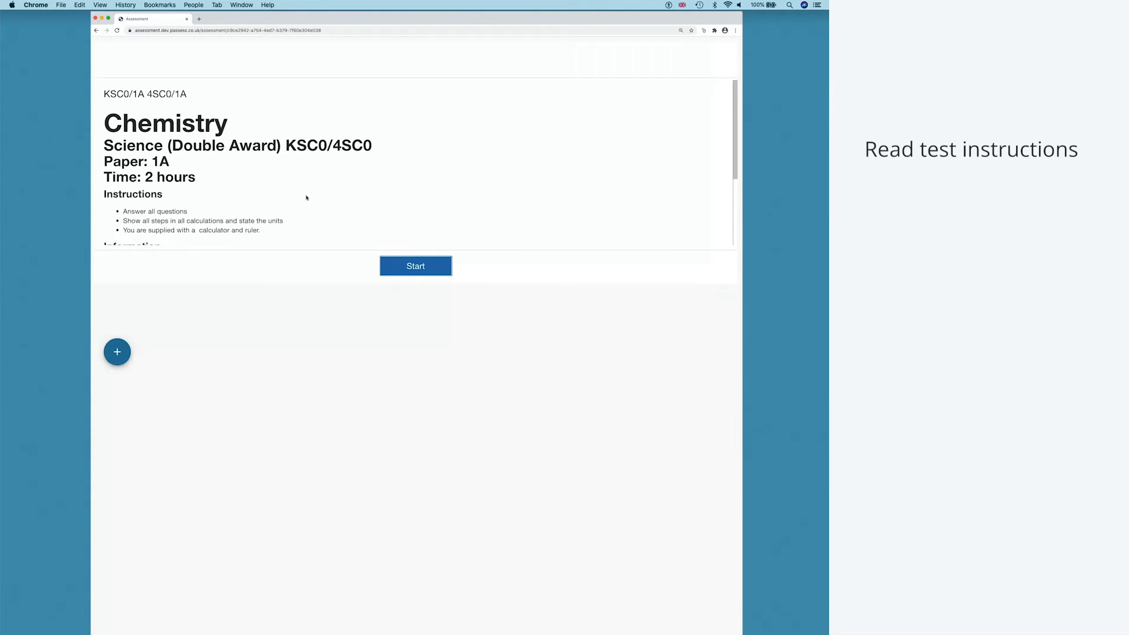
pyautogui.scroll(-3, 307, 197)
pyautogui.scroll(-1, 307, 197)
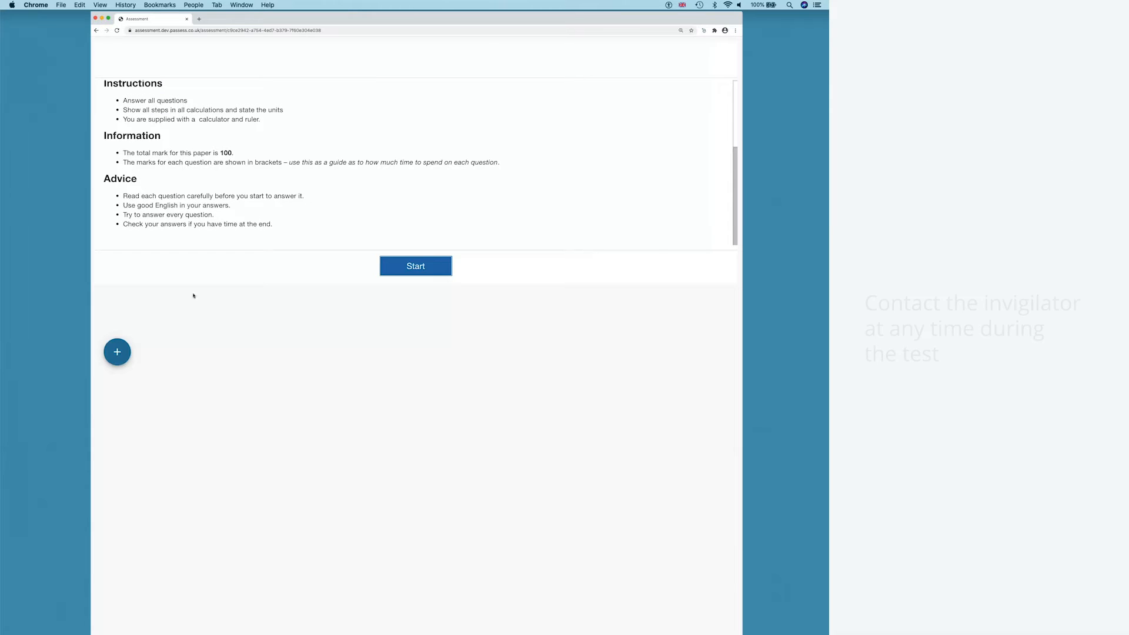
# Show the option for requesting invigilator assistance and close it without sending a request
pyautogui.click(125, 350)
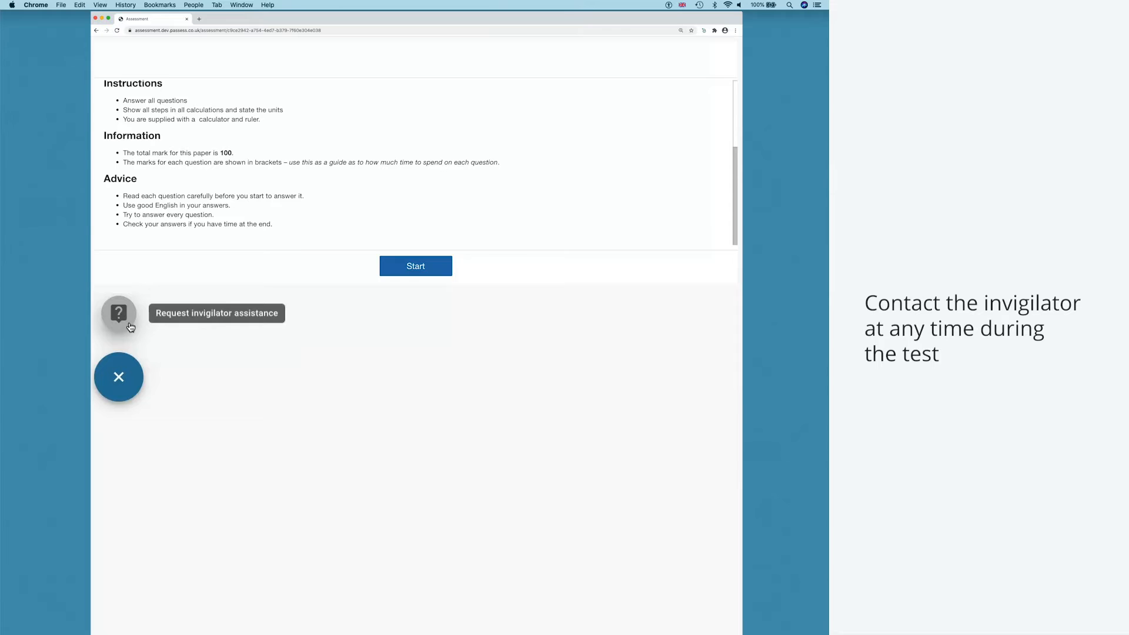
pyautogui.click(117, 352)
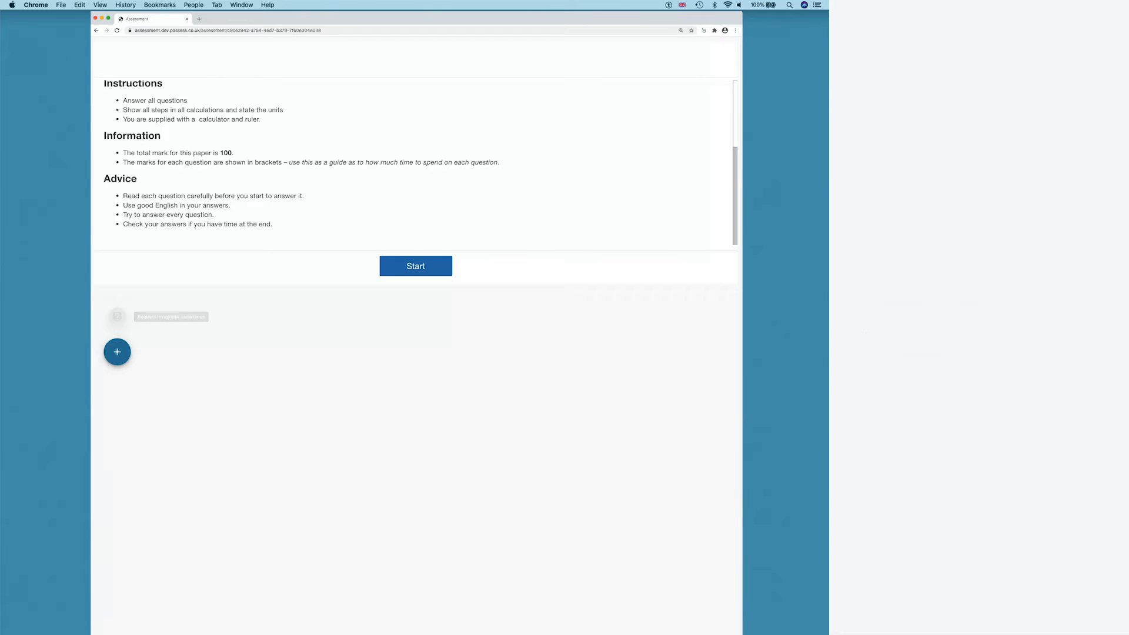
# Begin the Chemistry test and expand the test window to full screen
pyautogui.click(383, 270)
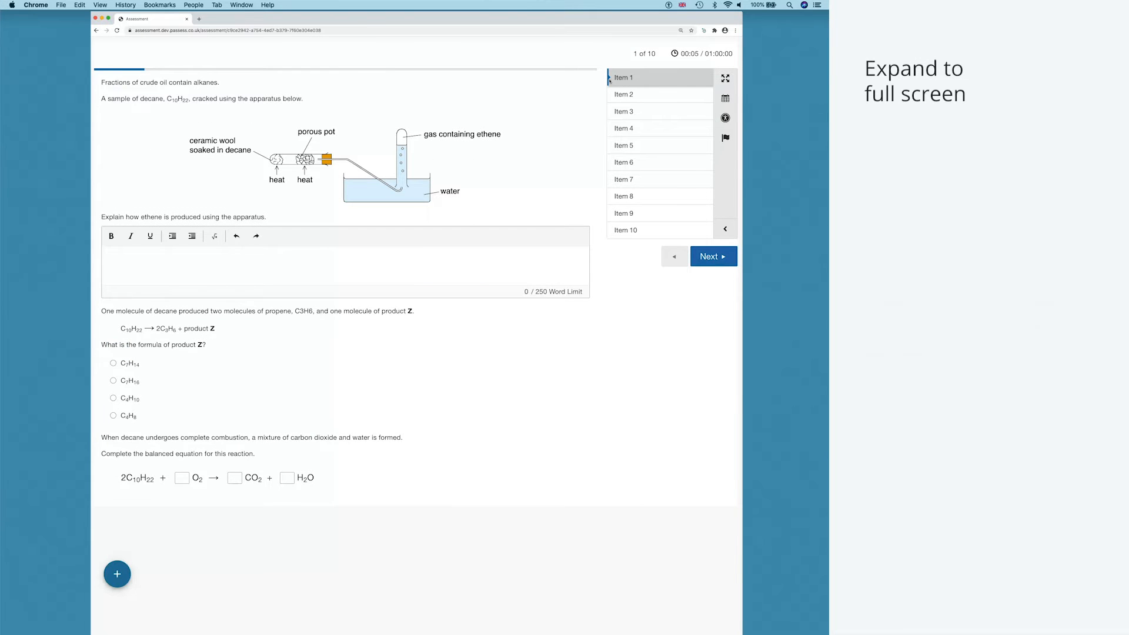
pyautogui.click(725, 78)
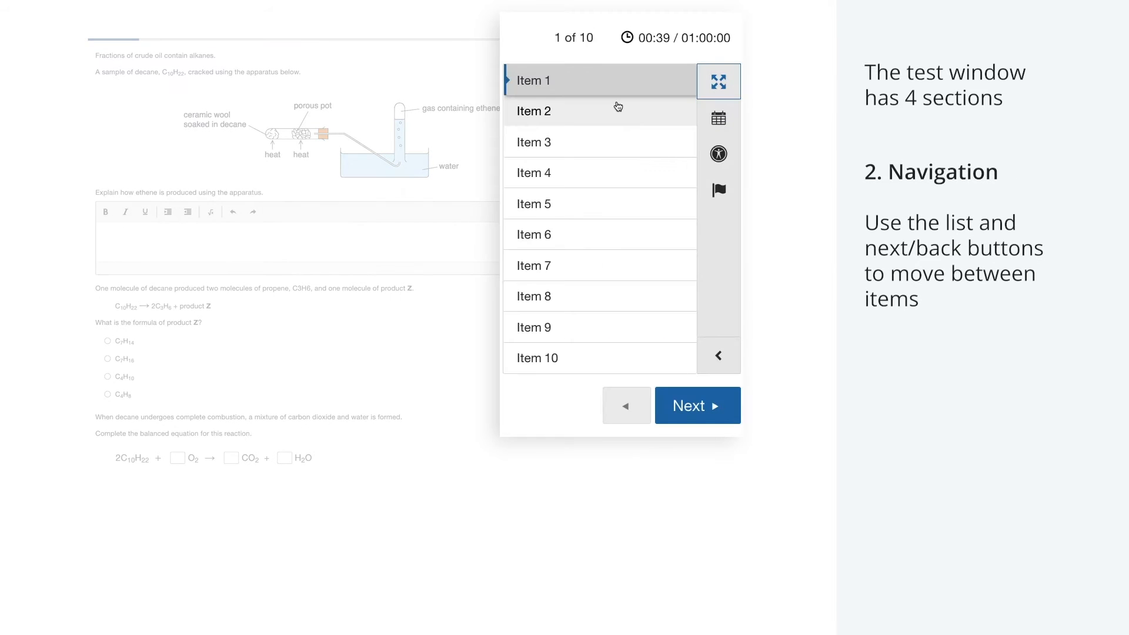
# View items 2, 3, 4 and 5 one after another by choosing each from the item list
pyautogui.click(618, 109)
pyautogui.click(628, 140)
pyautogui.click(627, 170)
pyautogui.click(628, 203)
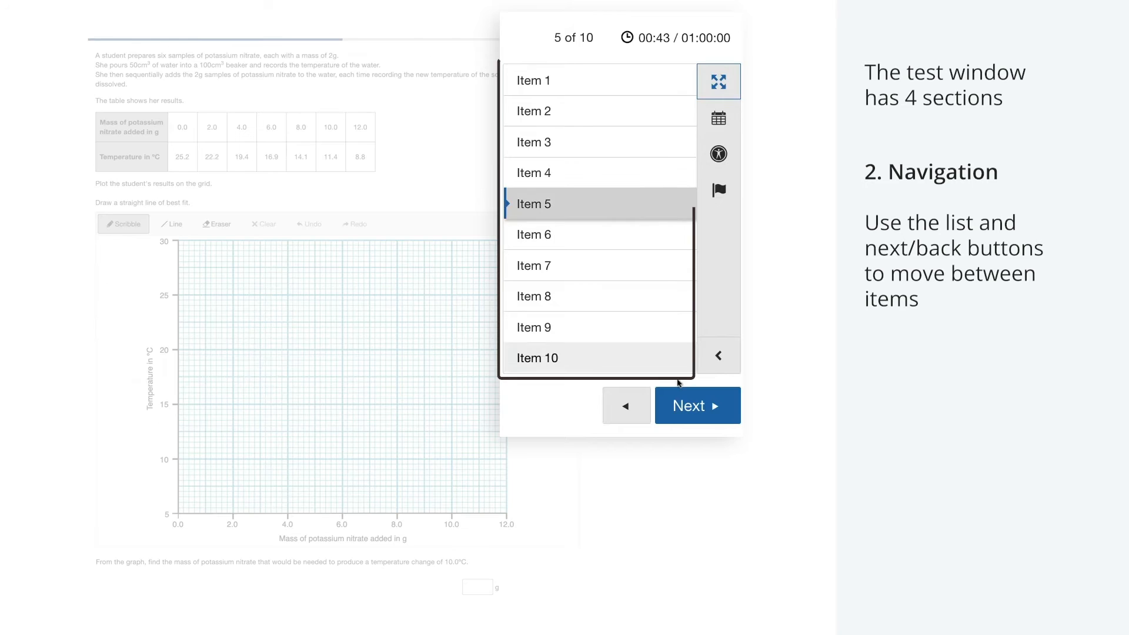
# Move forward through the test one item at a time from item 5 to item 9
pyautogui.click(703, 407)
pyautogui.click(705, 408)
pyautogui.click(705, 409)
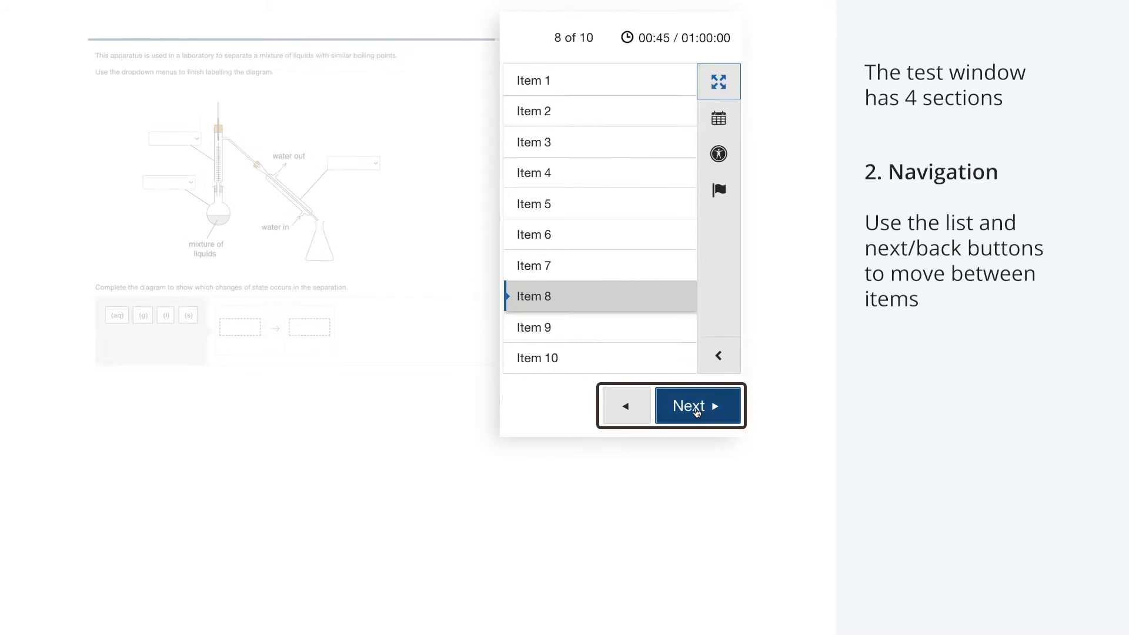
pyautogui.click(705, 408)
# Move back through the test one item at a time to item 1
pyautogui.click(626, 408)
pyautogui.click(626, 408)
pyautogui.click(626, 407)
pyautogui.click(625, 408)
pyautogui.click(626, 407)
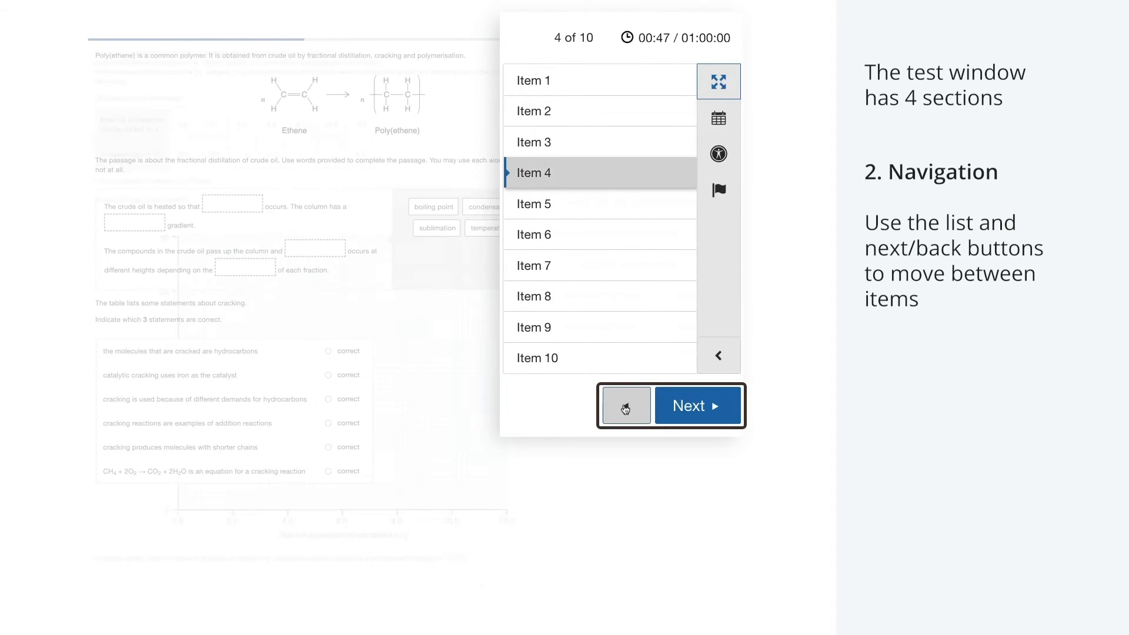
pyautogui.click(625, 407)
pyautogui.click(625, 407)
pyautogui.click(626, 407)
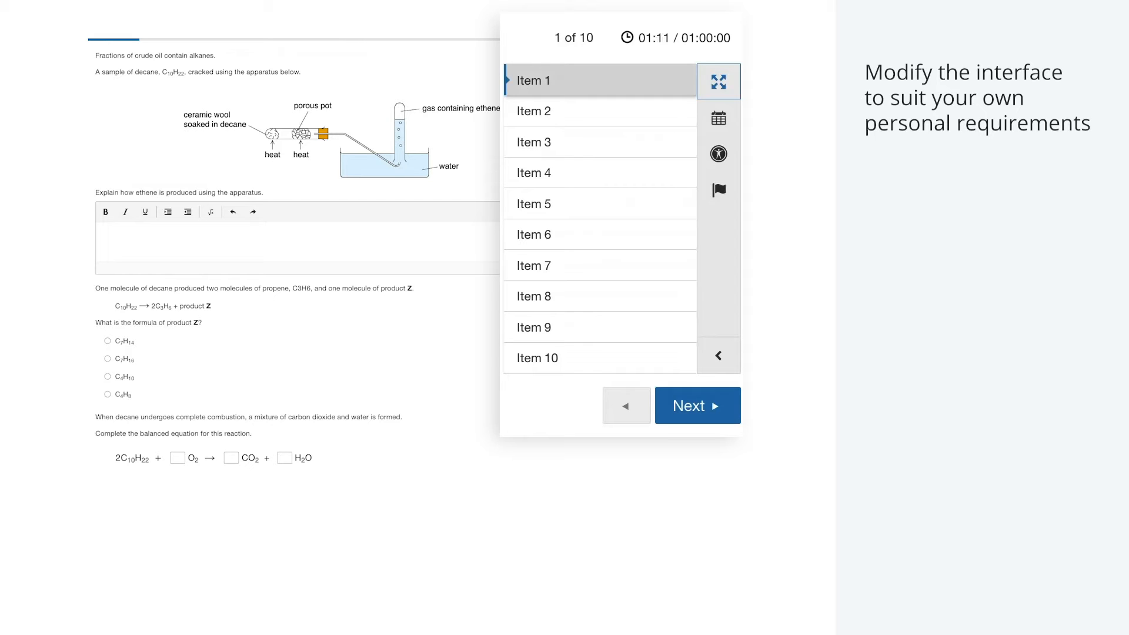
# Preview the alternative colour schemes in the accessibility options, from Grey on light grey to White on black, and restore Black on white (default)
pyautogui.click(719, 154)
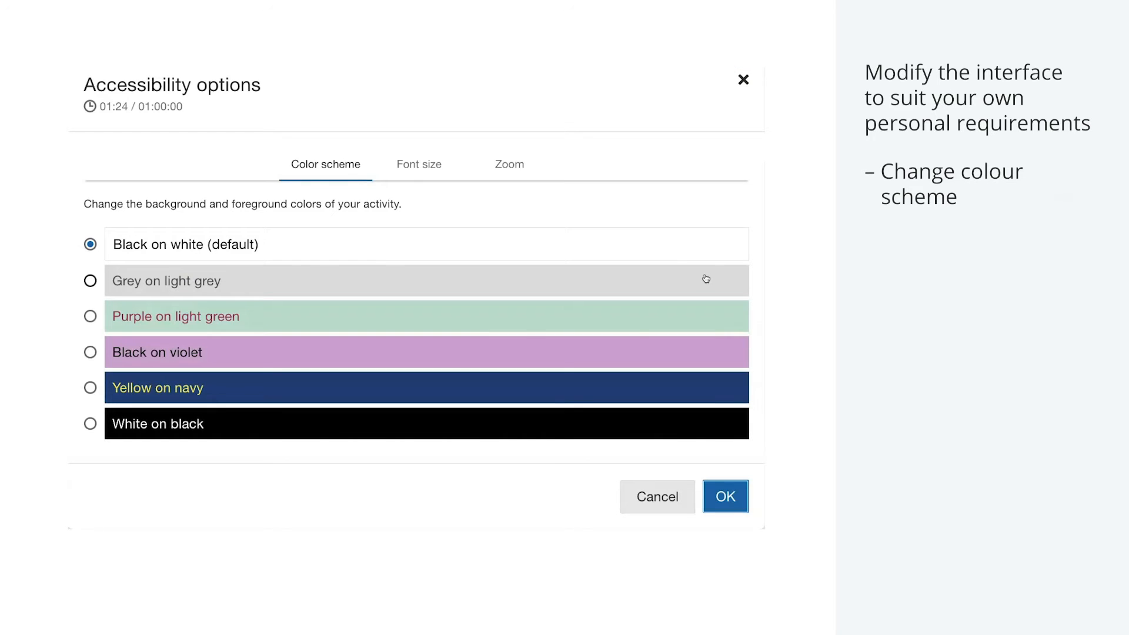
pyautogui.click(706, 280)
pyautogui.click(652, 316)
pyautogui.click(587, 351)
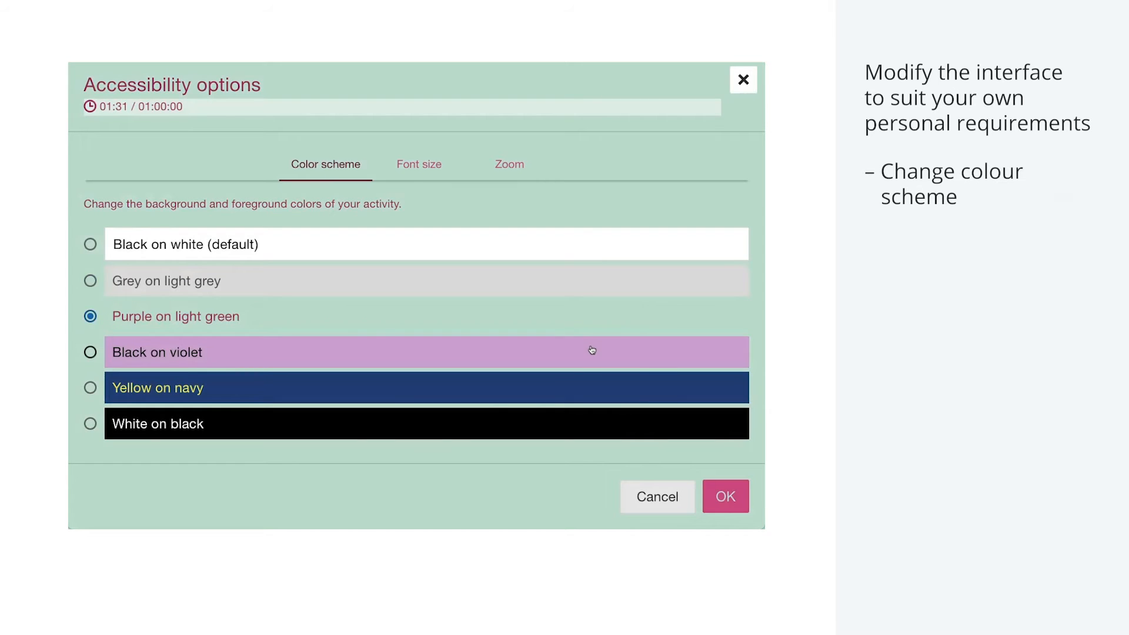
pyautogui.click(540, 387)
pyautogui.click(473, 419)
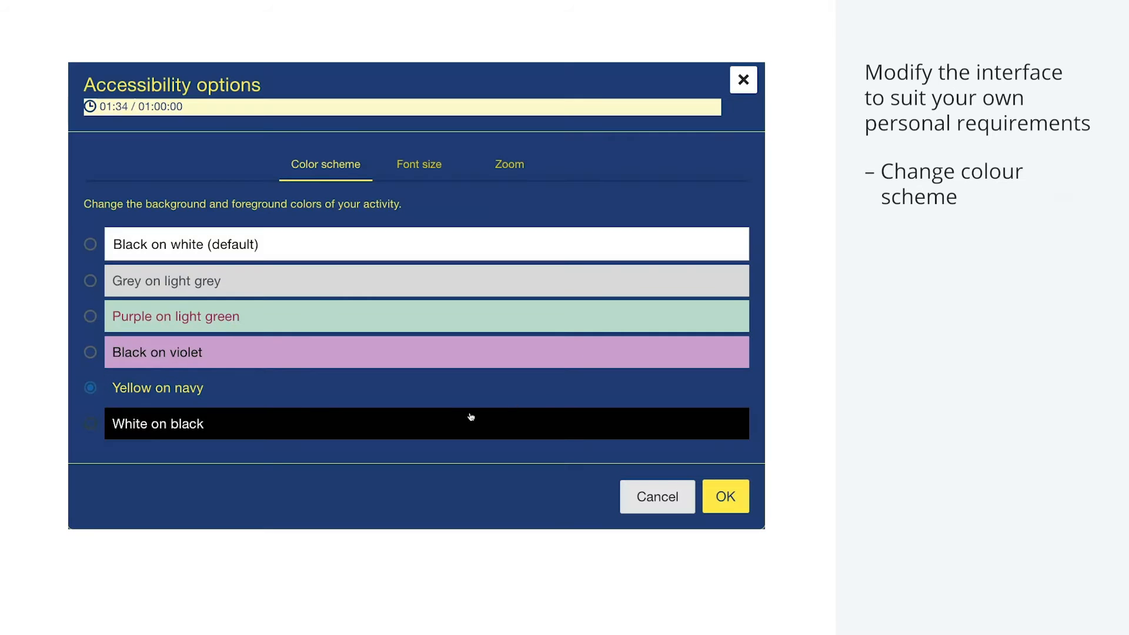
pyautogui.click(432, 246)
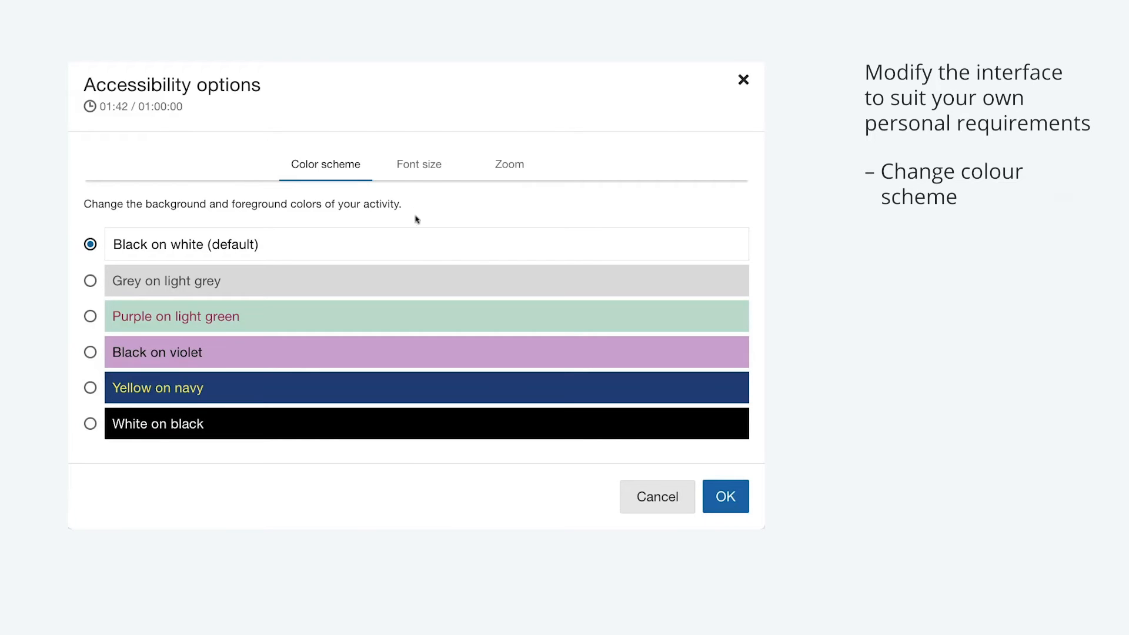
# View the font size choices and the zoom instructions in the accessibility options
pyautogui.click(425, 169)
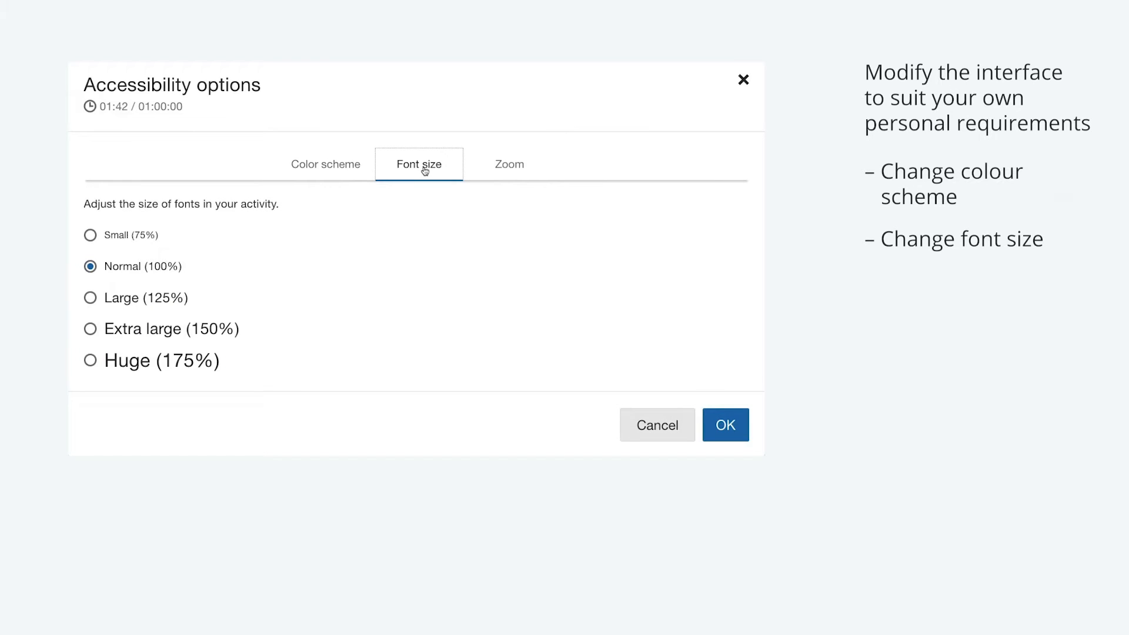
pyautogui.click(505, 175)
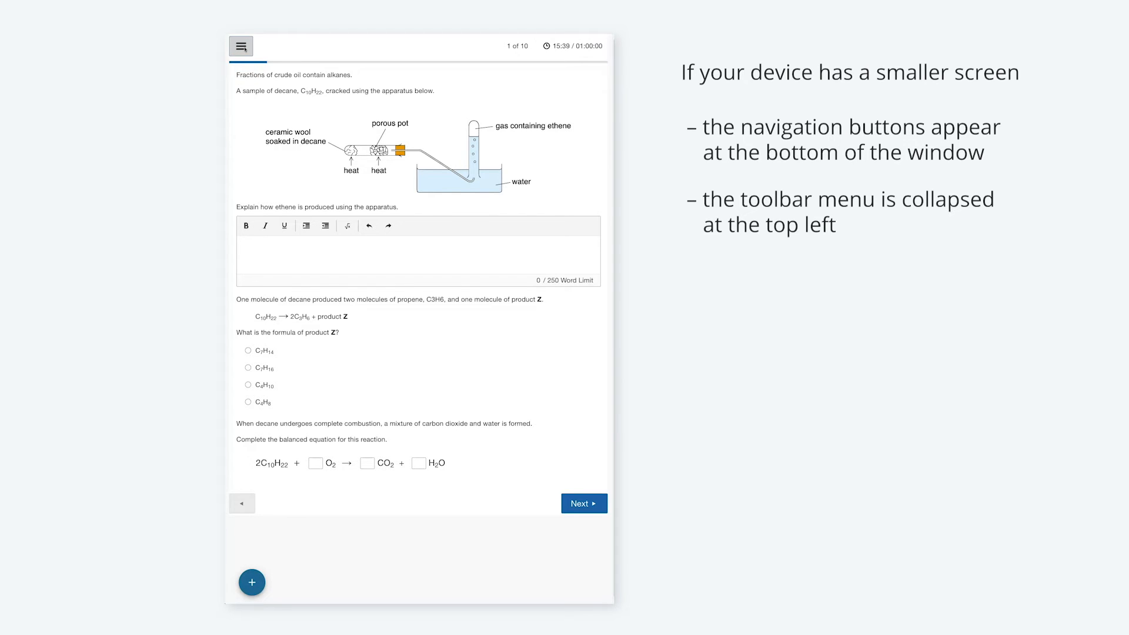
# In the small-screen layout, open the accessibility options, view the colour scheme, font size and zoom settings, and confirm
pyautogui.click(244, 48)
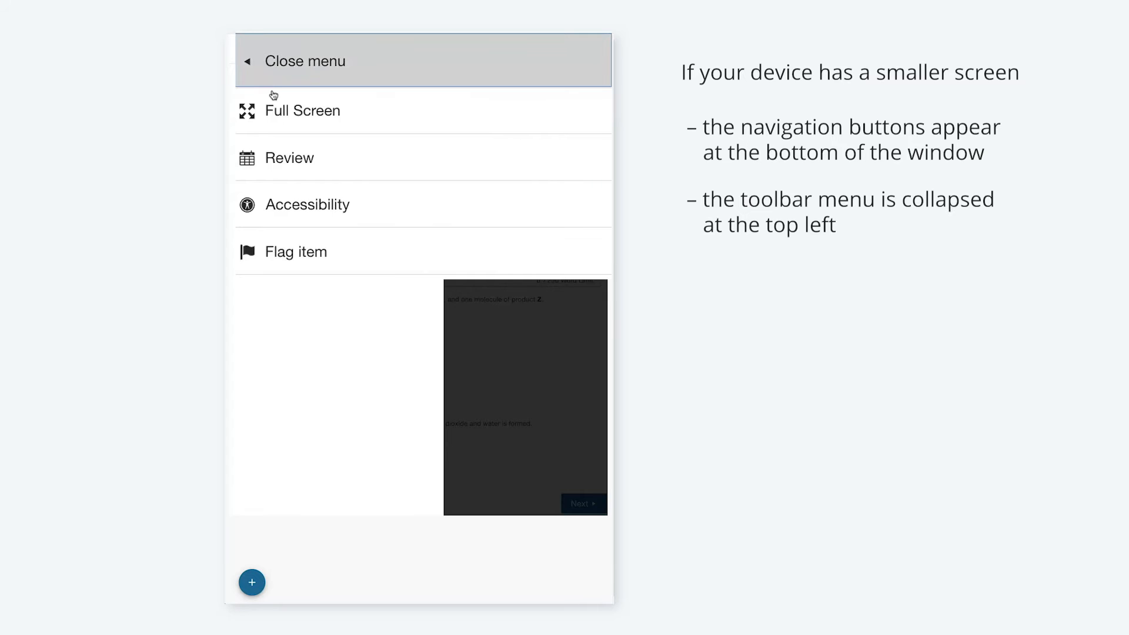
pyautogui.click(383, 197)
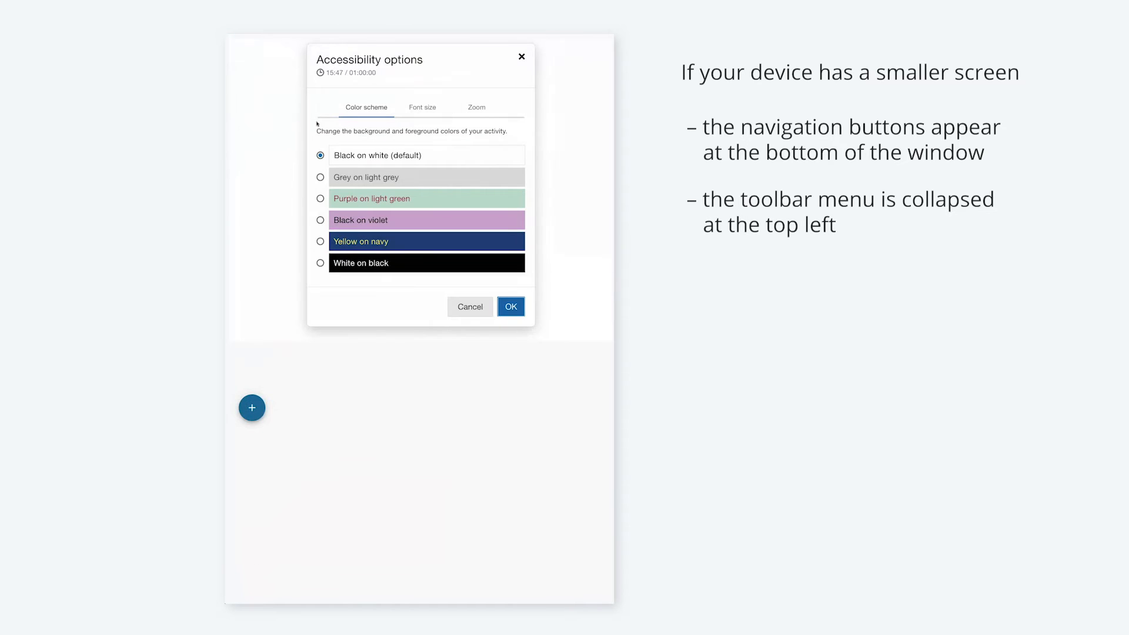
pyautogui.click(420, 110)
pyautogui.click(478, 110)
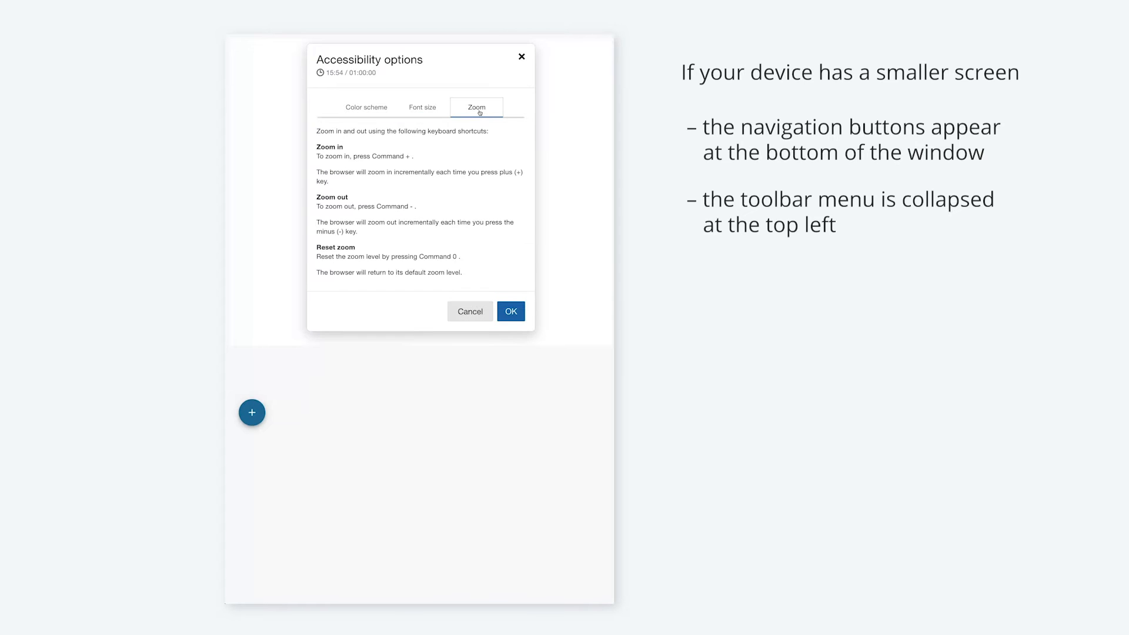
pyautogui.click(515, 313)
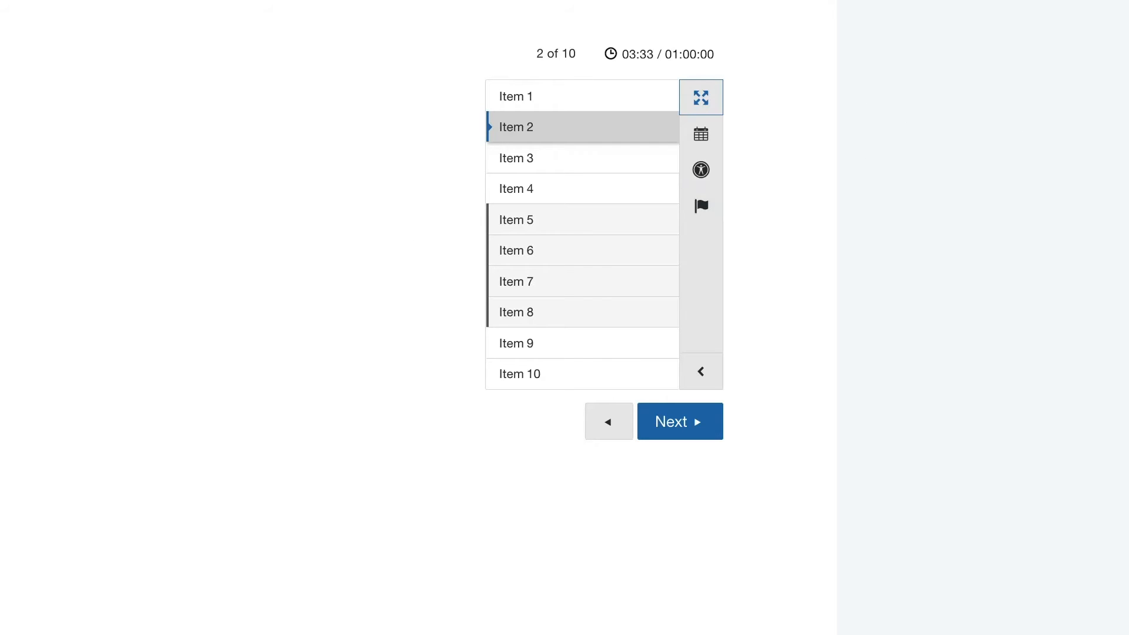
# Flag item 2 for further consideration and remove the flag again
pyautogui.click(716, 210)
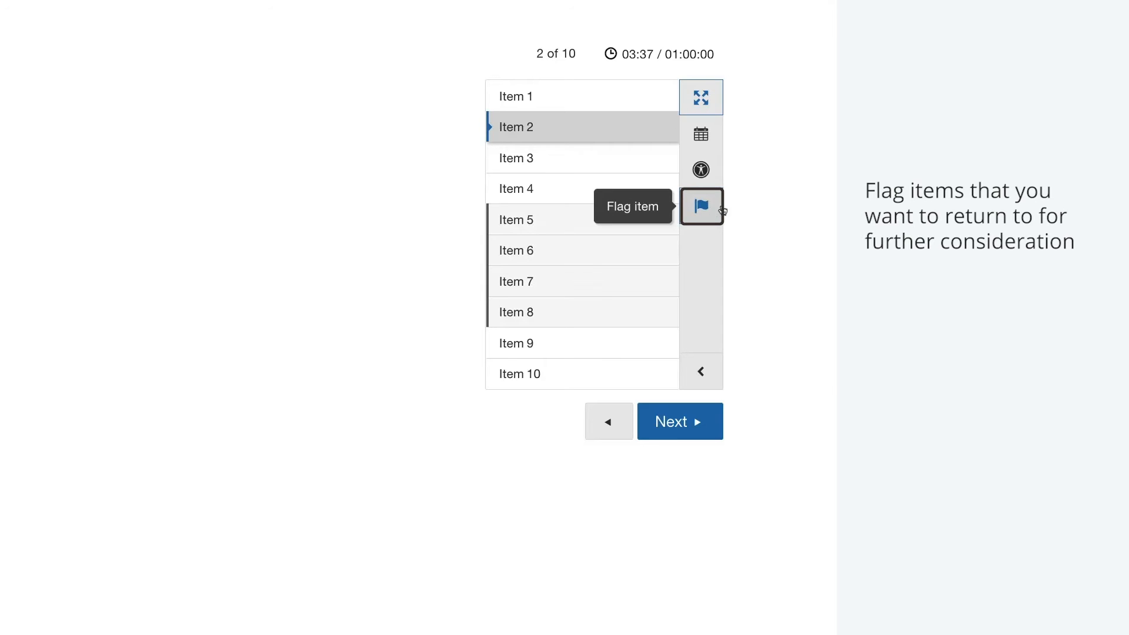
pyautogui.click(713, 209)
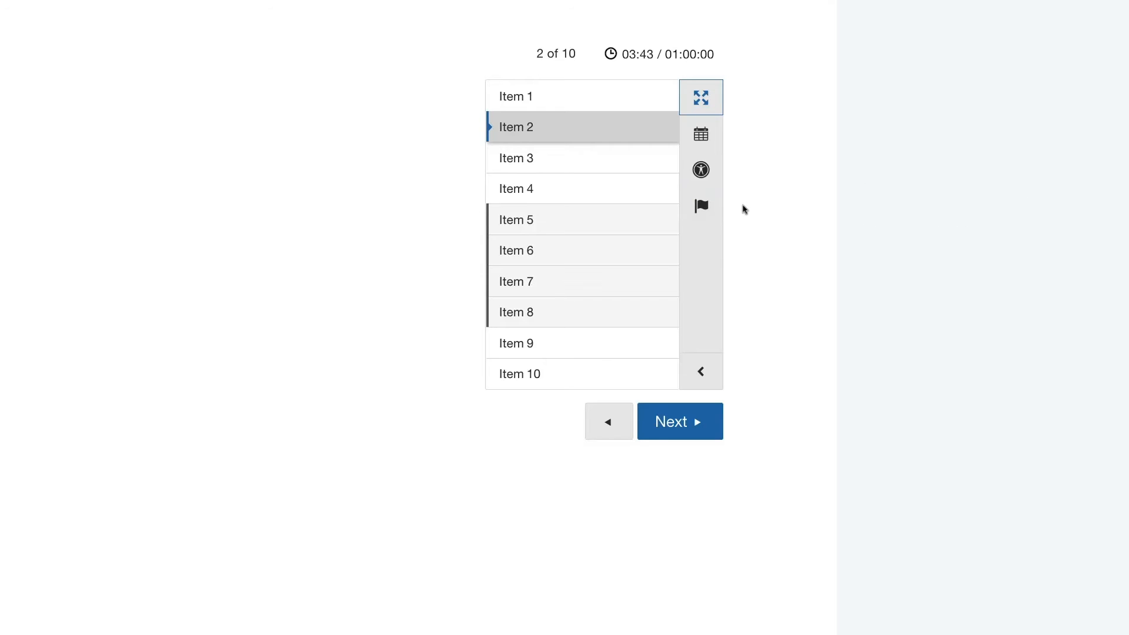
# Open the item review and examine the attempted, unattempted and flagged status of items 3 to 8
pyautogui.click(715, 141)
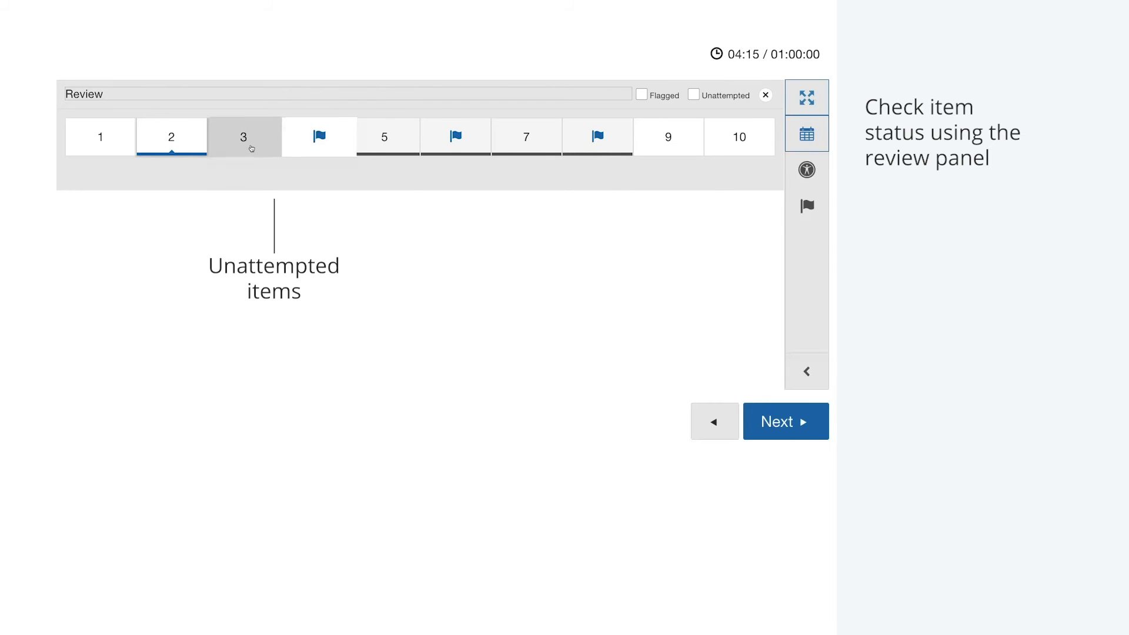
pyautogui.moveTo(261, 152)
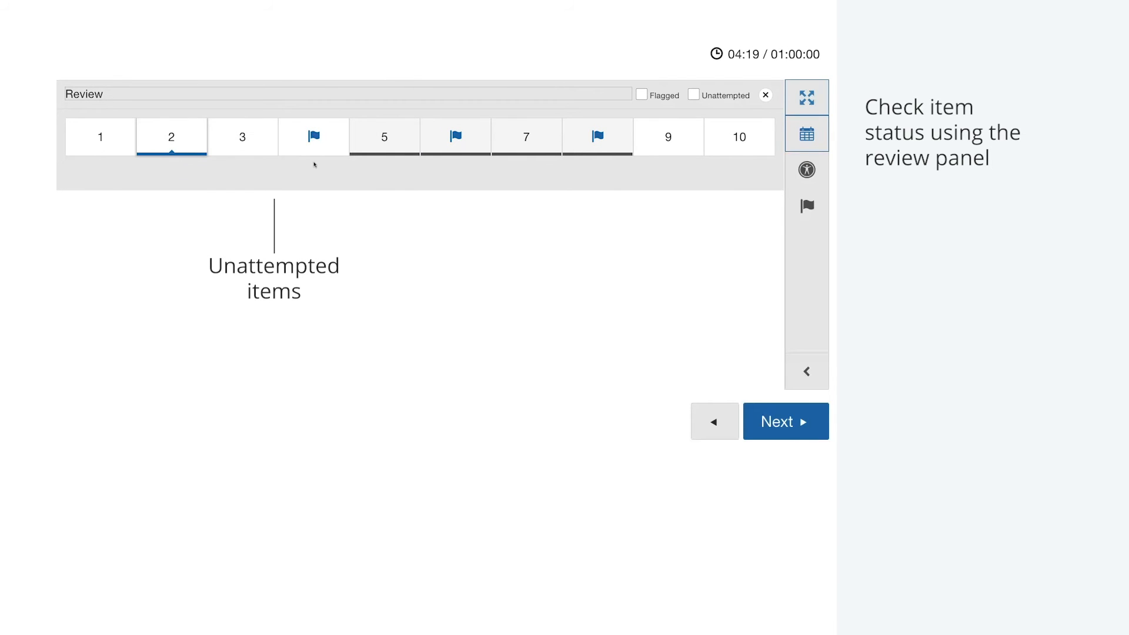
pyautogui.moveTo(334, 150)
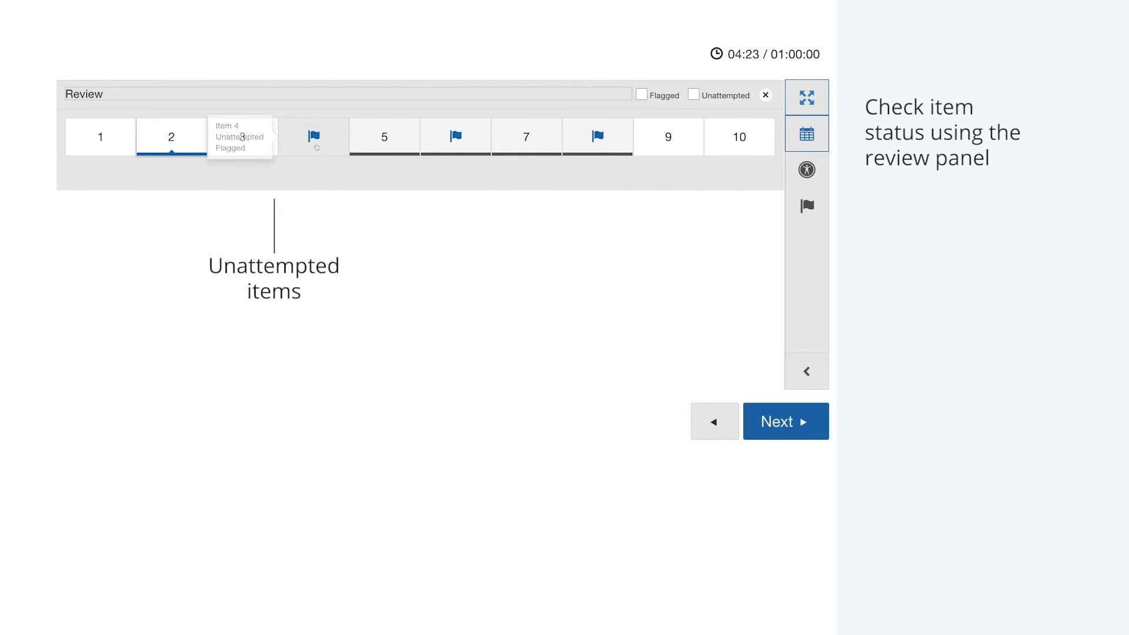
pyautogui.moveTo(421, 146)
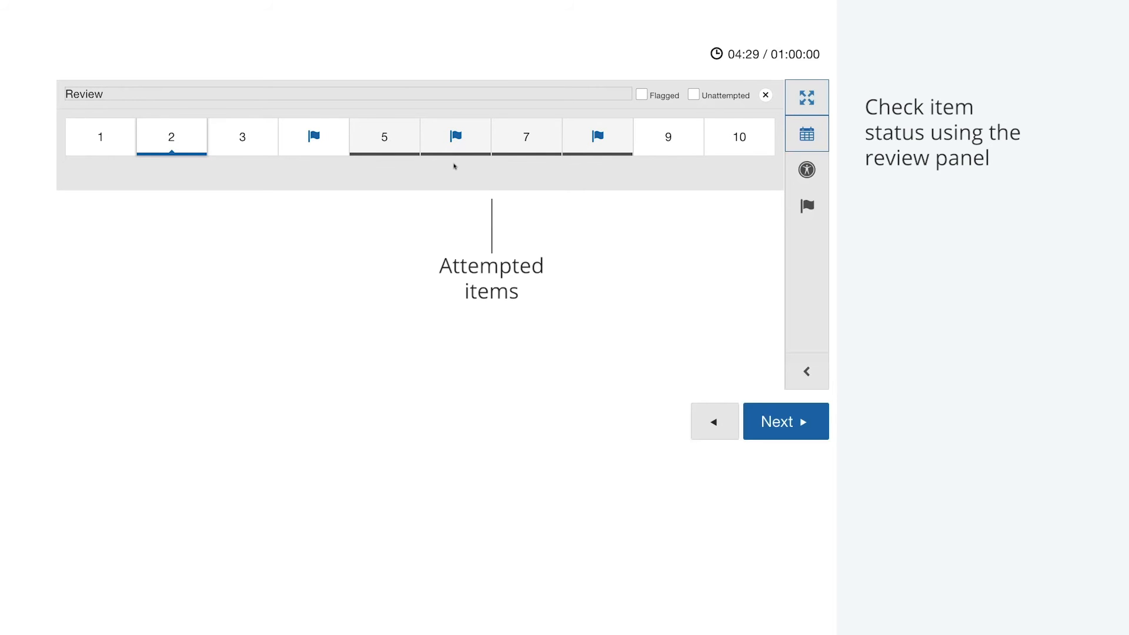
pyautogui.moveTo(483, 148)
pyautogui.moveTo(558, 143)
pyautogui.moveTo(605, 148)
# Filter the review by flagged items, by unattempted items and by both together, and clear both filters
pyautogui.click(582, 100)
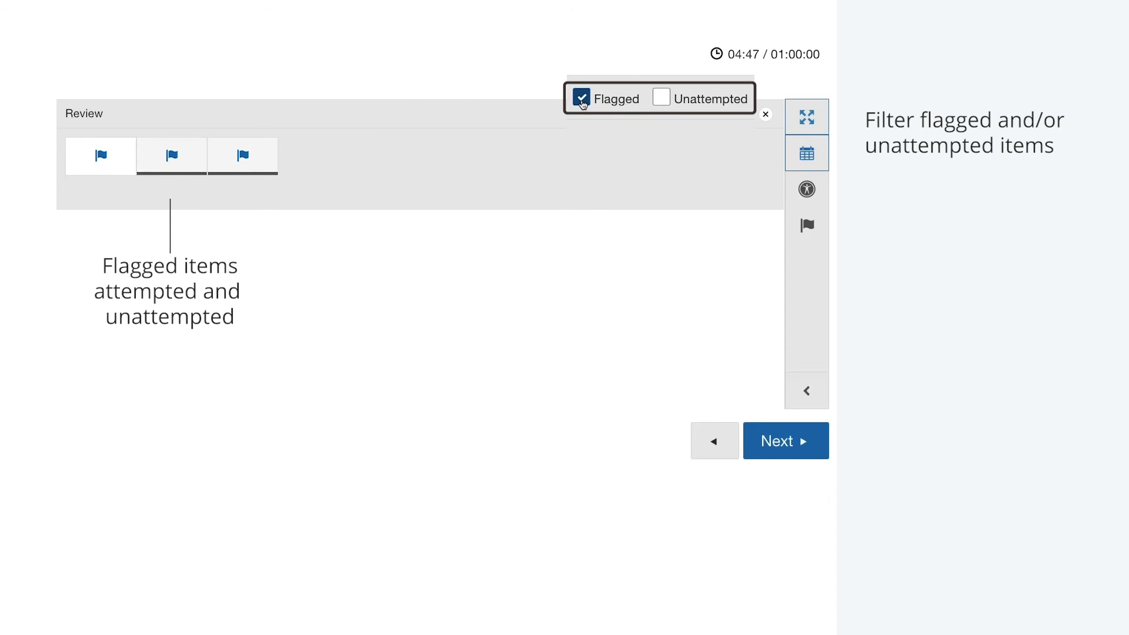
pyautogui.click(582, 102)
pyautogui.click(658, 102)
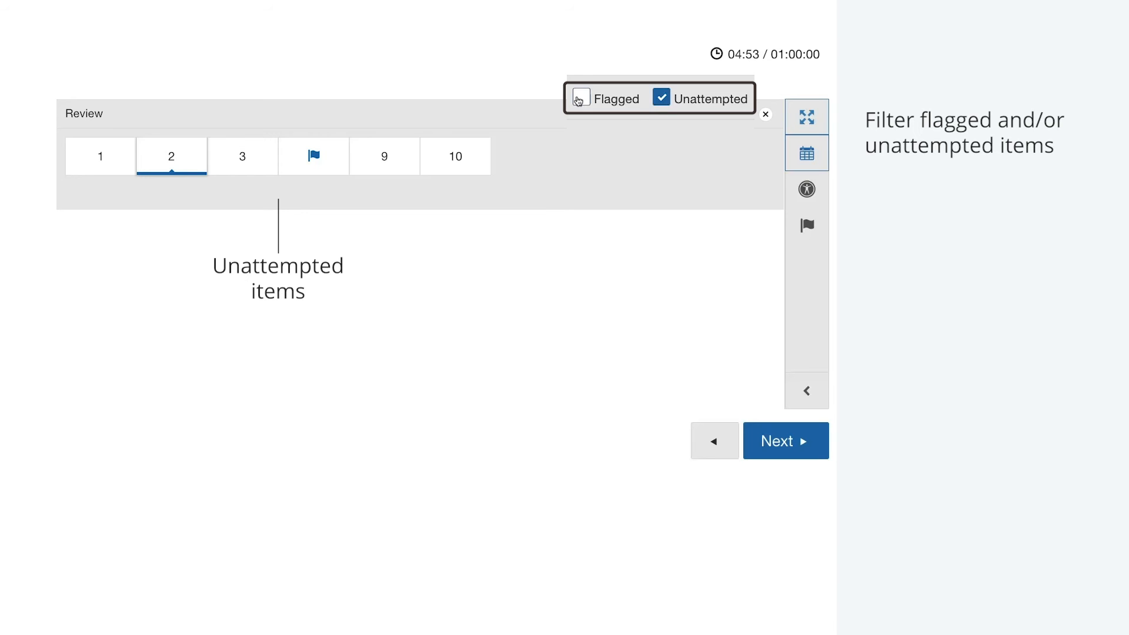
pyautogui.click(580, 100)
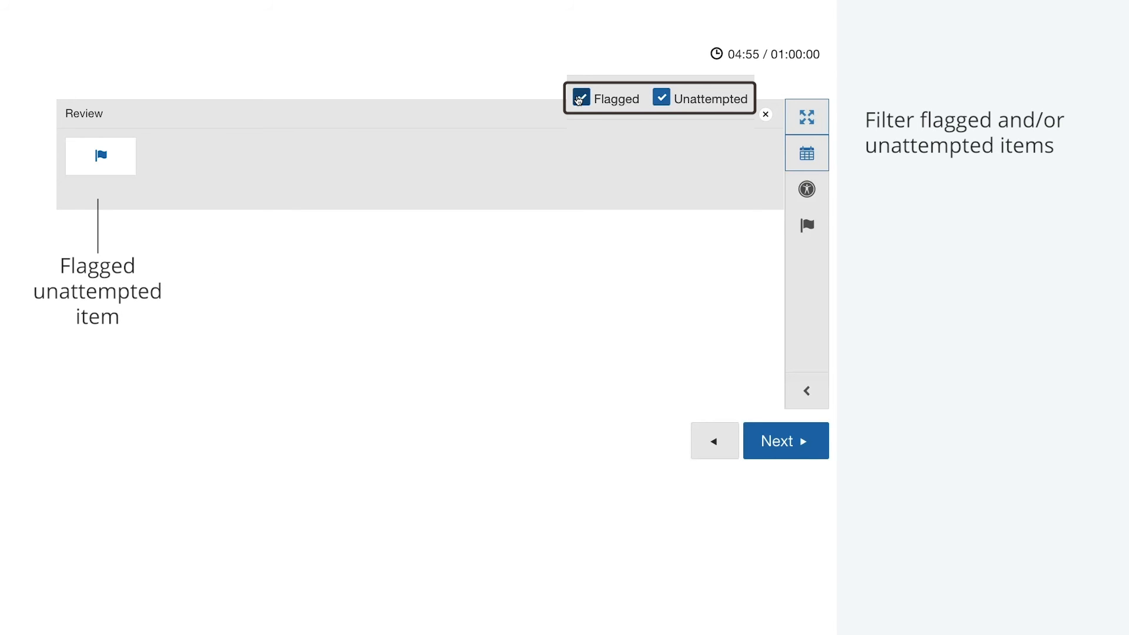
pyautogui.click(580, 100)
pyautogui.click(662, 98)
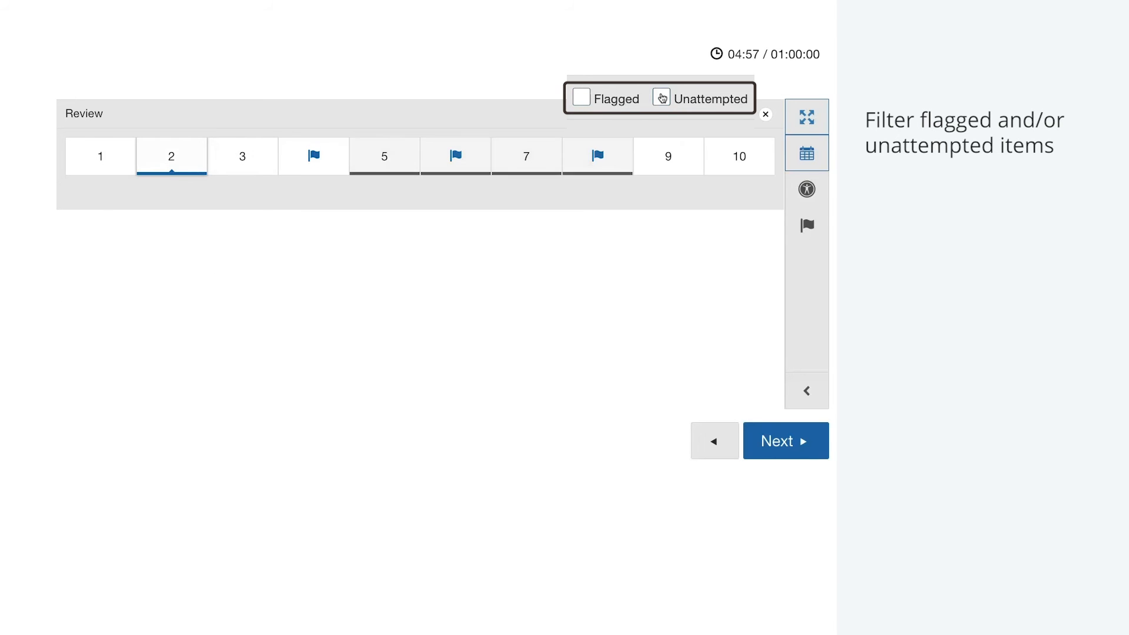
pyautogui.click(610, 134)
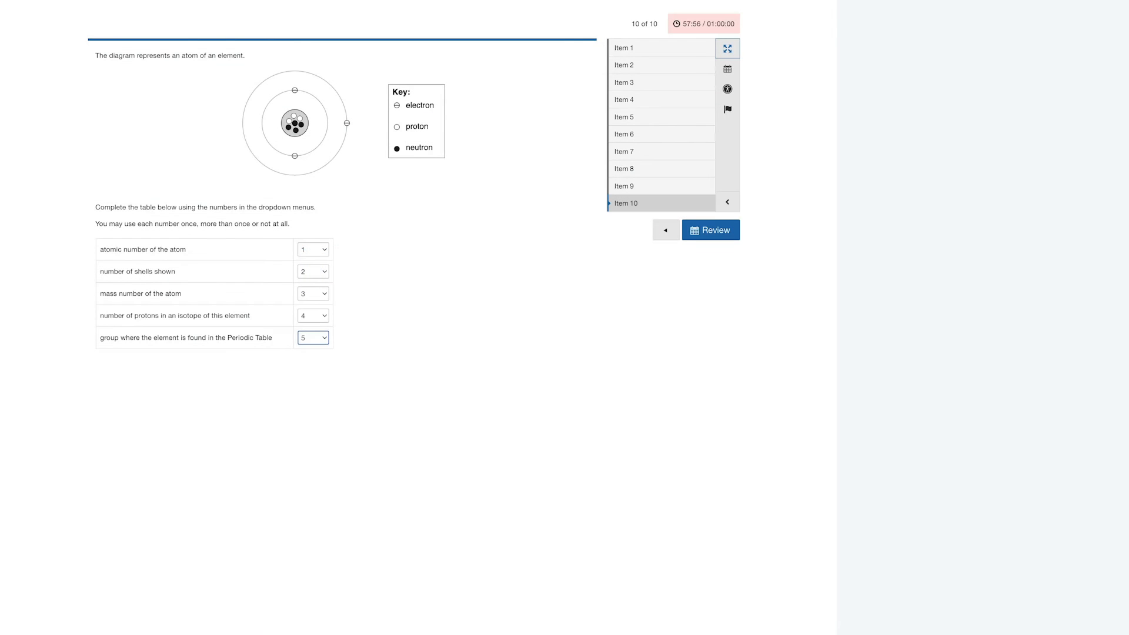
# Review all items from item 10 and return to the flagged item 4
pyautogui.click(718, 237)
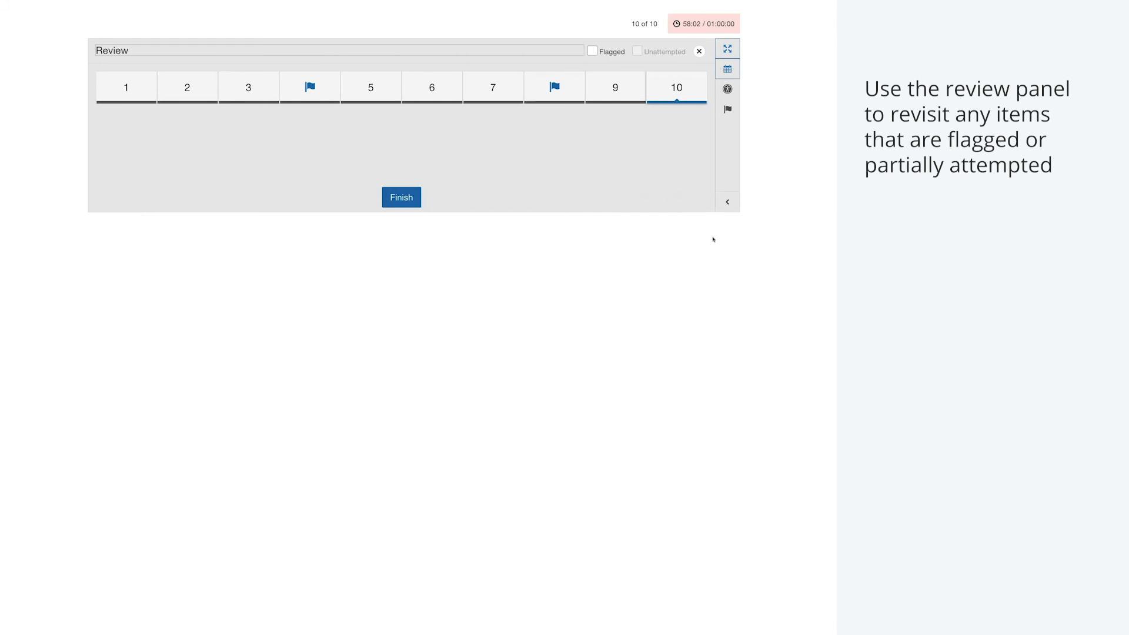
pyautogui.click(310, 88)
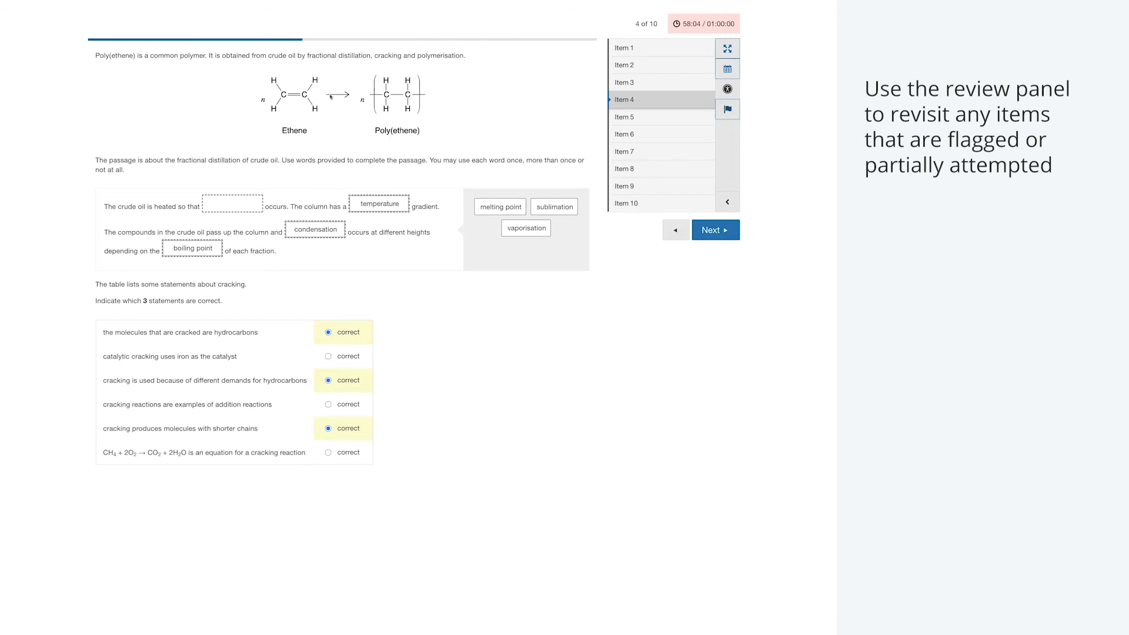
# Complete the blank in item 4's crude oil passage with "vaporisation" and remove the item's flag
pyautogui.moveTo(526, 228); pyautogui.dragTo(232, 205)
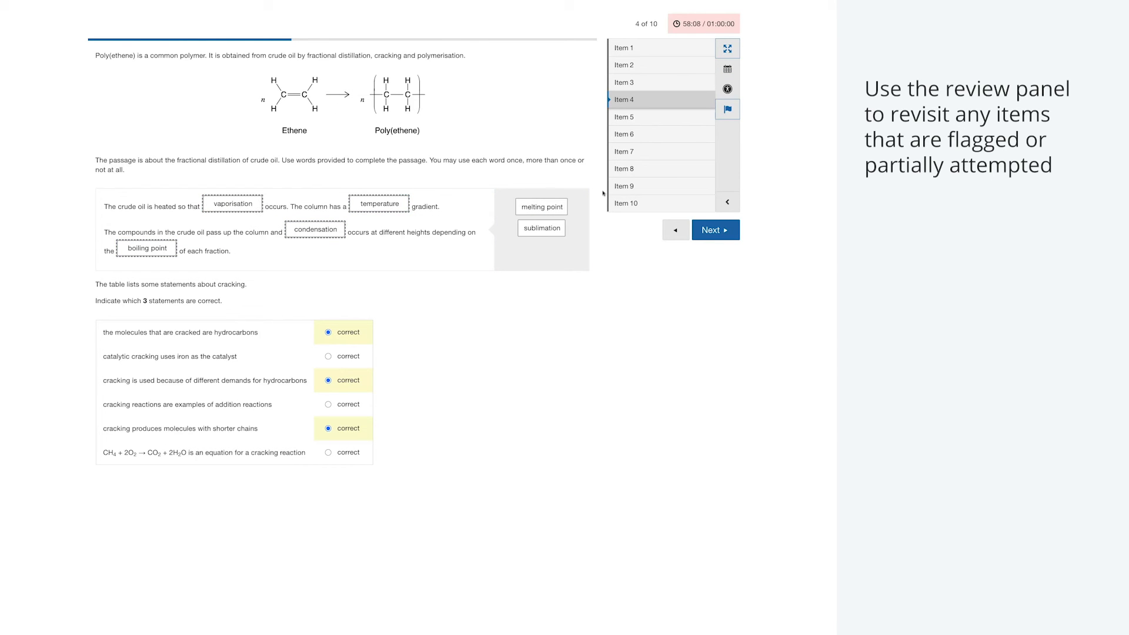
pyautogui.click(719, 125)
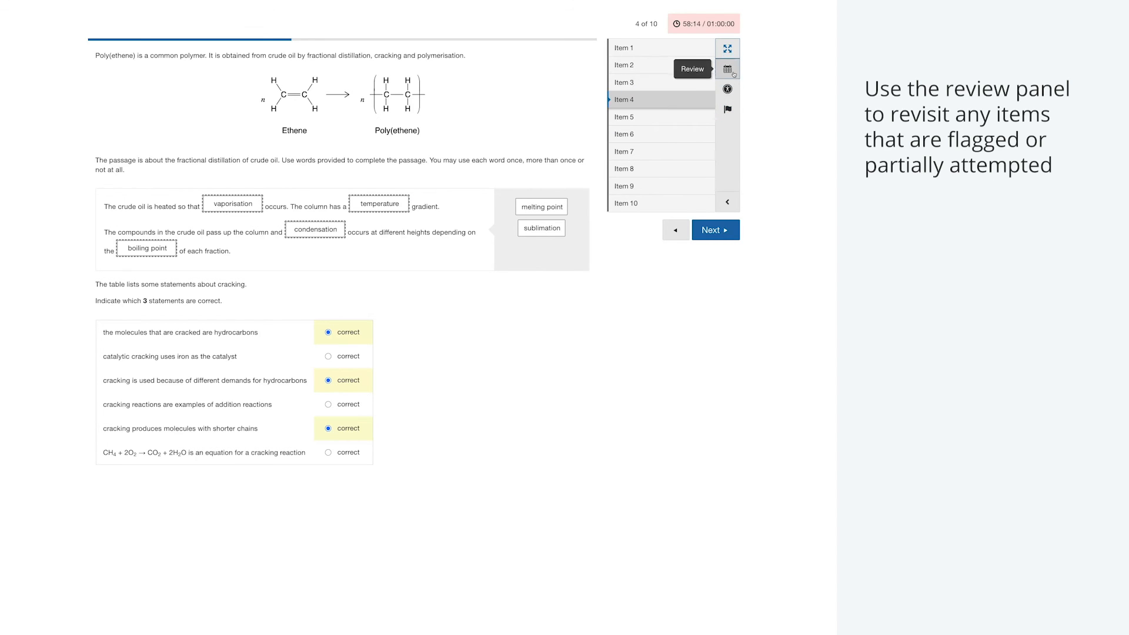
# Go to item 8 through the item review, change the "burette" label to "column" and remove the item's flag
pyautogui.click(729, 80)
pyautogui.click(568, 98)
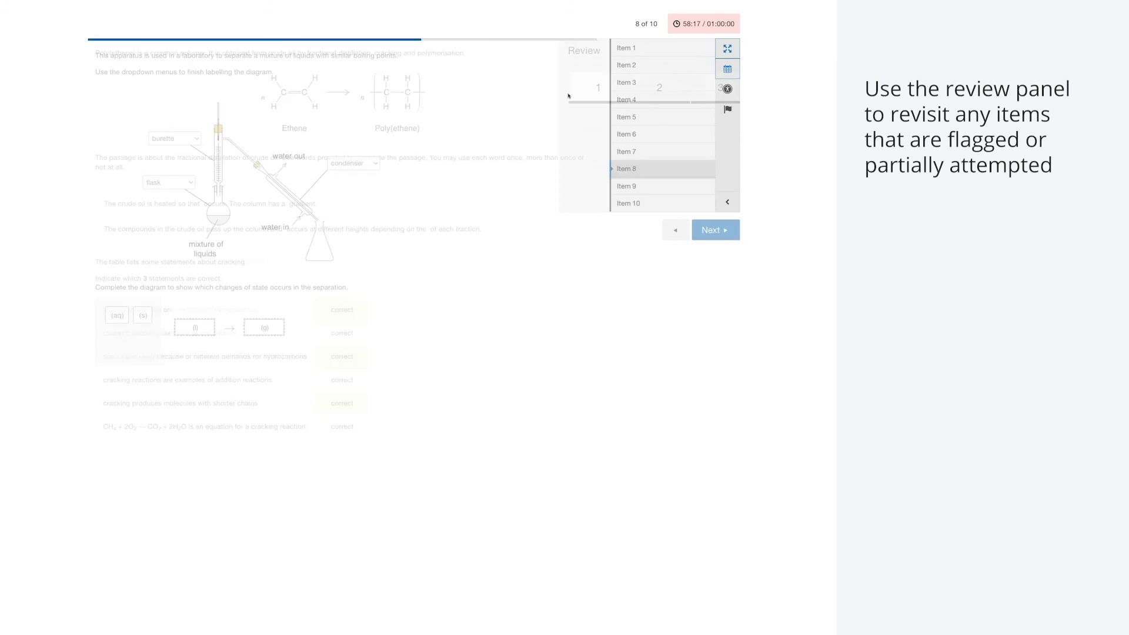
pyautogui.click(194, 139)
pyautogui.click(190, 149)
pyautogui.click(727, 109)
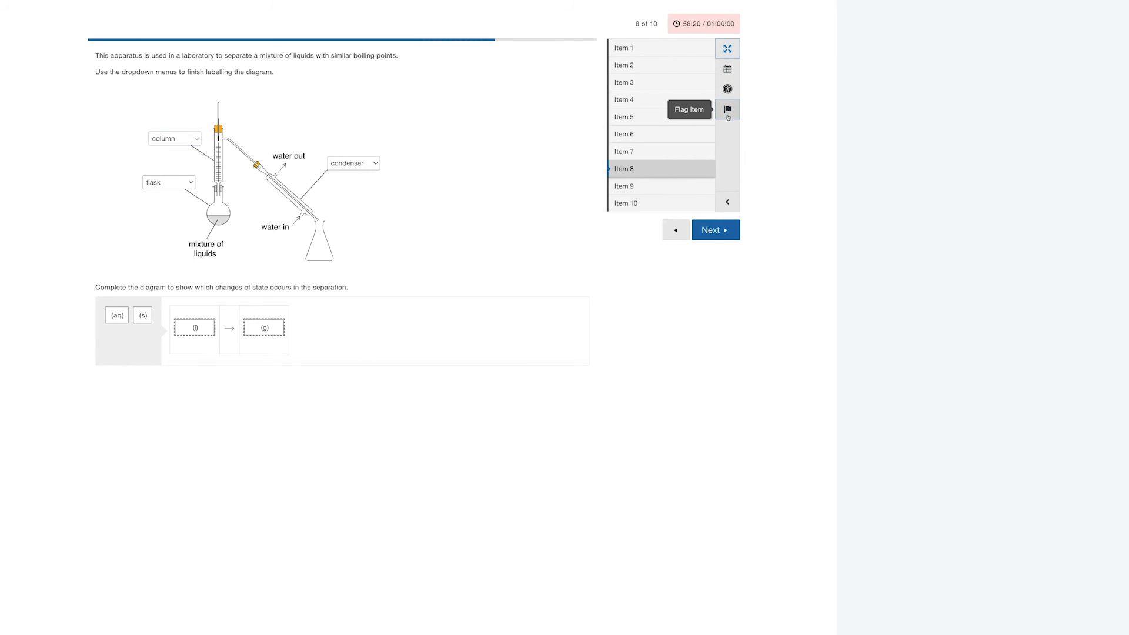
# Return to the item review and finish the assessment to submit the activity
pyautogui.click(732, 70)
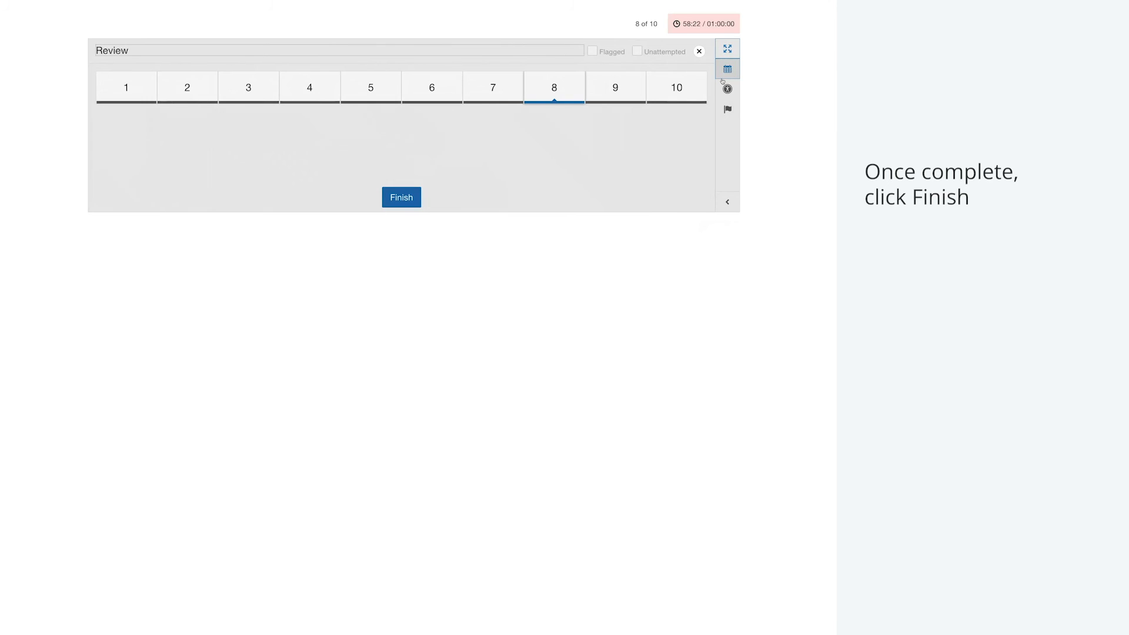
pyautogui.click(413, 198)
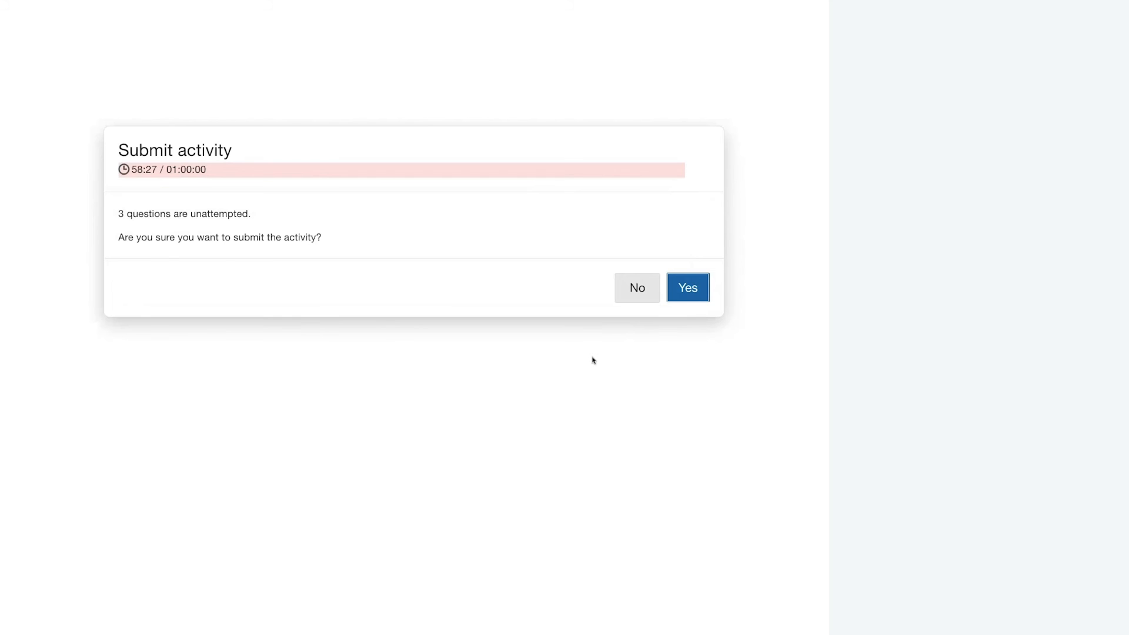